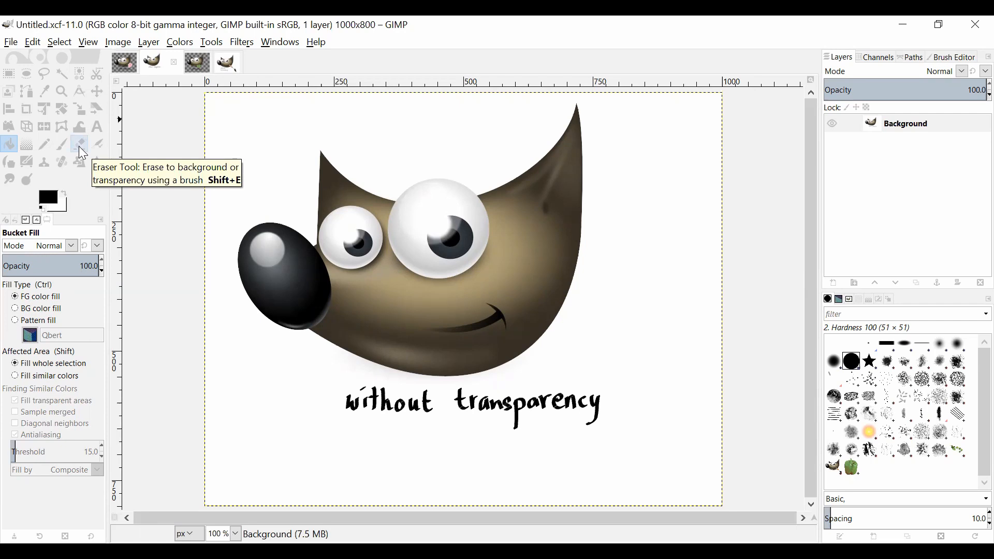
# Erase the large pointed ear to white, and after swapping foreground and background colors, erase along the image's upper-left edge to black
pyautogui.click(79, 146)
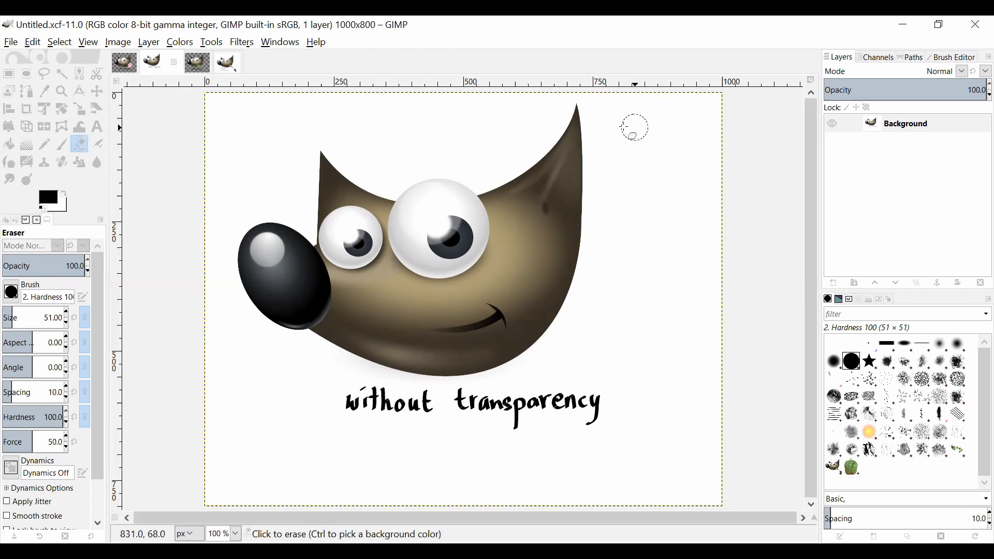
pyautogui.moveTo(573, 111)
pyautogui.mouseDown()
pyautogui.moveTo(536, 147)
pyautogui.moveTo(602, 118)
pyautogui.moveTo(538, 142)
pyautogui.moveTo(571, 165)
pyautogui.moveTo(543, 160)
pyautogui.moveTo(571, 179)
pyautogui.moveTo(587, 148)
pyautogui.moveTo(571, 169)
pyautogui.moveTo(512, 169)
pyautogui.moveTo(606, 204)
pyautogui.mouseUp()
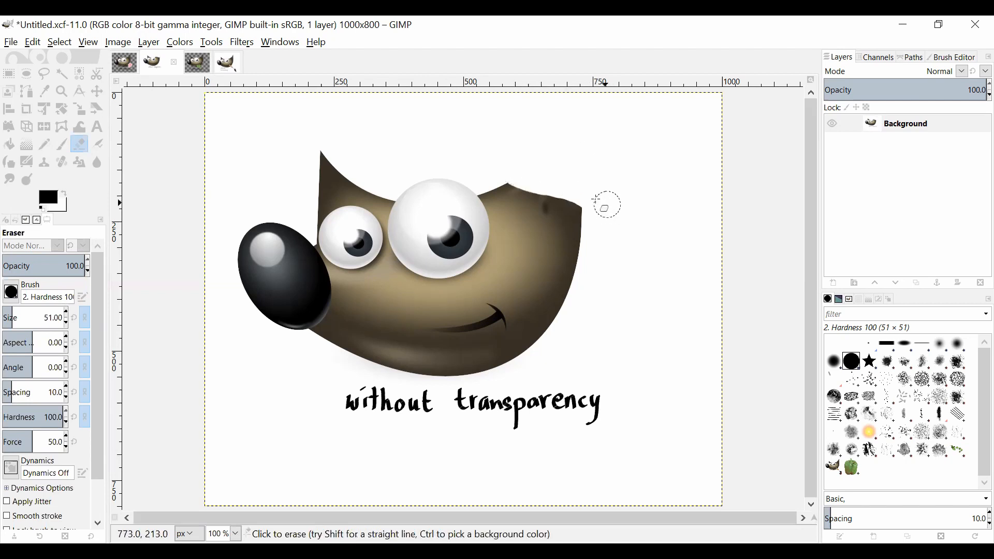
pyautogui.click(64, 193)
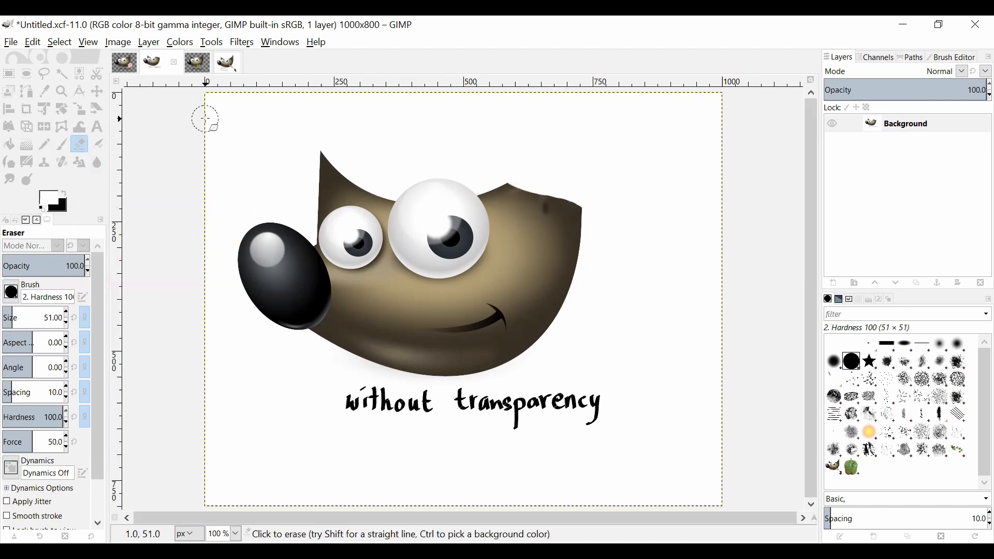
pyautogui.moveTo(204, 115)
pyautogui.mouseDown()
pyautogui.moveTo(226, 97)
pyautogui.moveTo(167, 107)
pyautogui.moveTo(215, 89)
pyautogui.moveTo(183, 110)
pyautogui.moveTo(364, 94)
pyautogui.moveTo(183, 123)
pyautogui.moveTo(196, 137)
pyautogui.moveTo(386, 99)
pyautogui.moveTo(531, 105)
pyautogui.moveTo(441, 98)
pyautogui.moveTo(467, 90)
pyautogui.mouseUp()
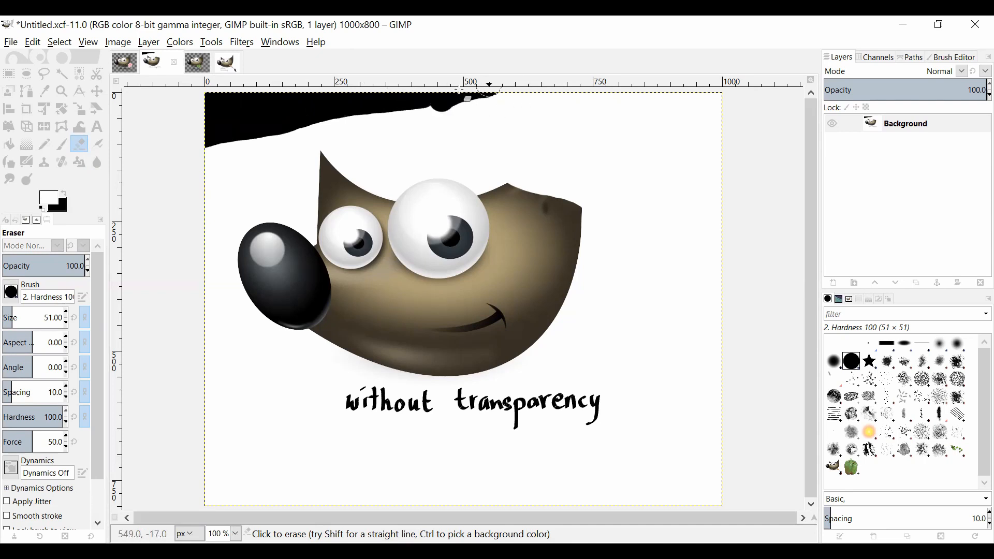
# Erase the large pointed ear in the "with transparency" image containing the pink flowers
pyautogui.click(130, 72)
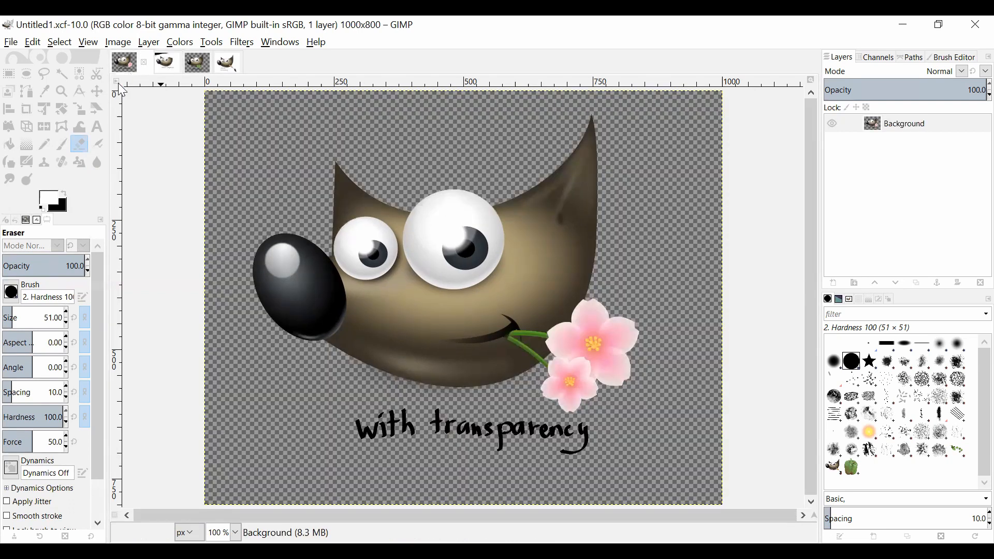
pyautogui.moveTo(590, 131)
pyautogui.mouseDown()
pyautogui.moveTo(570, 144)
pyautogui.moveTo(613, 157)
pyautogui.moveTo(553, 155)
pyautogui.moveTo(623, 171)
pyautogui.moveTo(615, 198)
pyautogui.moveTo(596, 163)
pyautogui.moveTo(566, 163)
pyautogui.moveTo(619, 179)
pyautogui.moveTo(541, 166)
pyautogui.moveTo(630, 199)
pyautogui.moveTo(539, 174)
pyautogui.moveTo(628, 203)
pyautogui.moveTo(532, 166)
pyautogui.mouseUp()
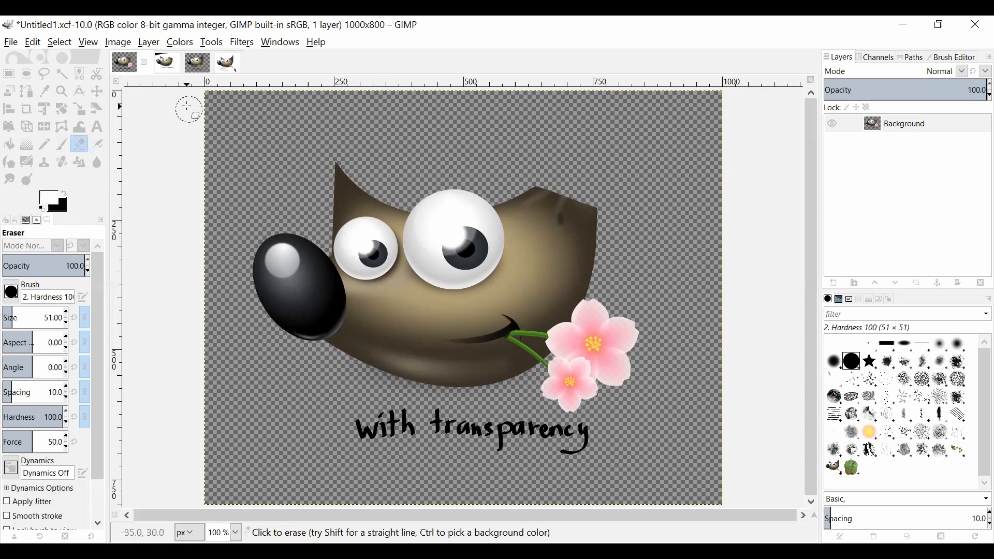
# Add an alpha channel to the Background layer of the single-layer "without transparency" image and erase its upper-left corner
pyautogui.hotkey('ctrl', 'pagedown')
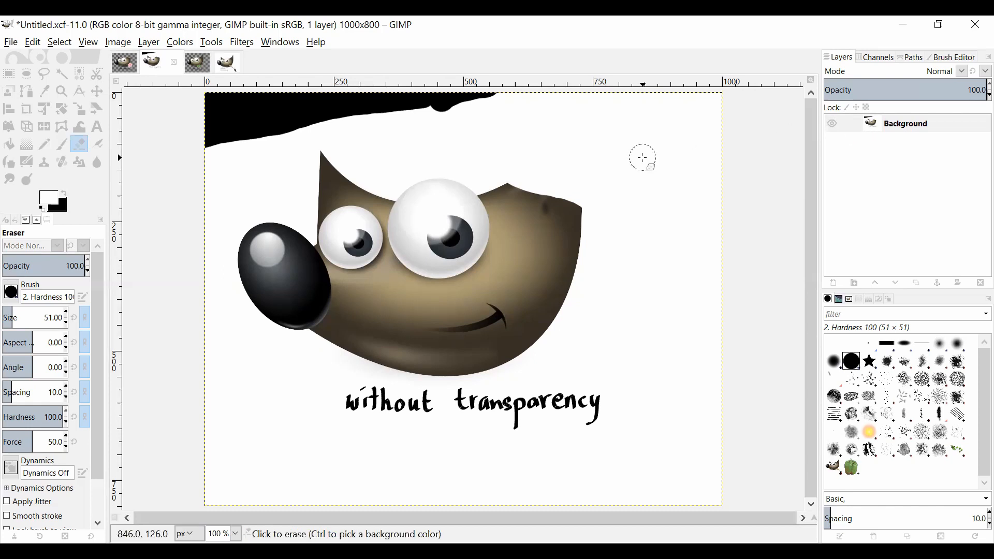
pyautogui.rightClick(913, 133)
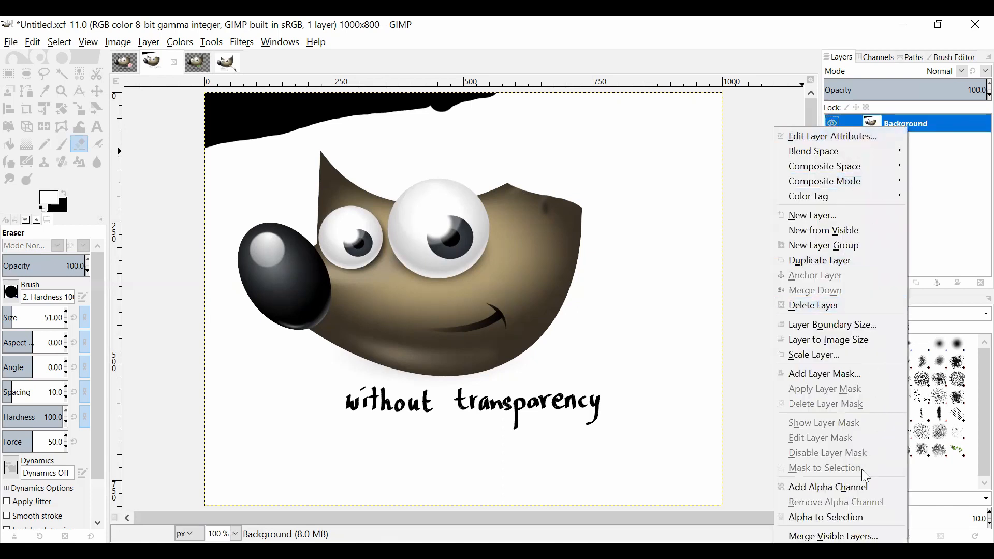
pyautogui.click(860, 487)
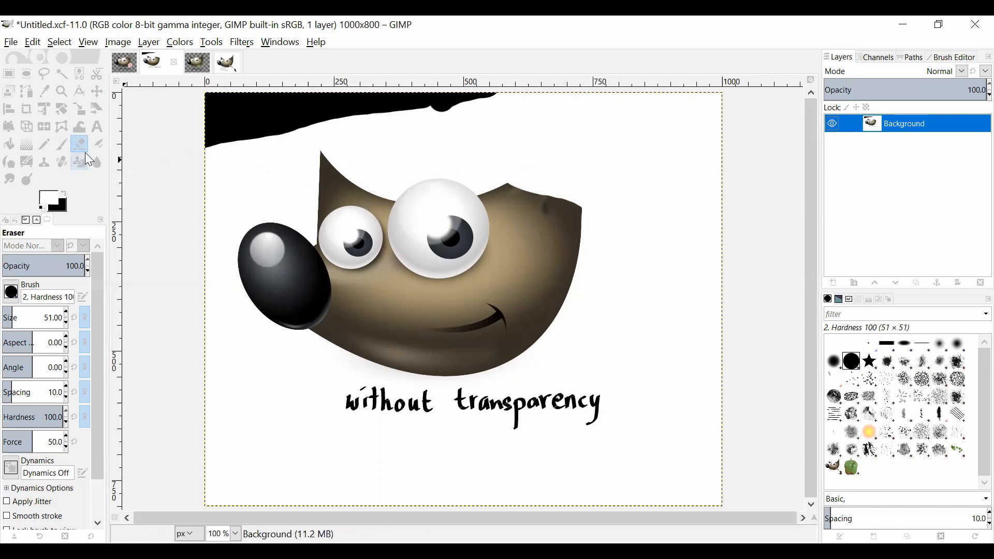
pyautogui.moveTo(249, 104)
pyautogui.mouseDown()
pyautogui.moveTo(203, 106)
pyautogui.moveTo(214, 155)
pyautogui.moveTo(227, 111)
pyautogui.moveTo(225, 147)
pyautogui.moveTo(197, 183)
pyautogui.moveTo(202, 204)
pyautogui.moveTo(250, 100)
pyautogui.mouseUp()
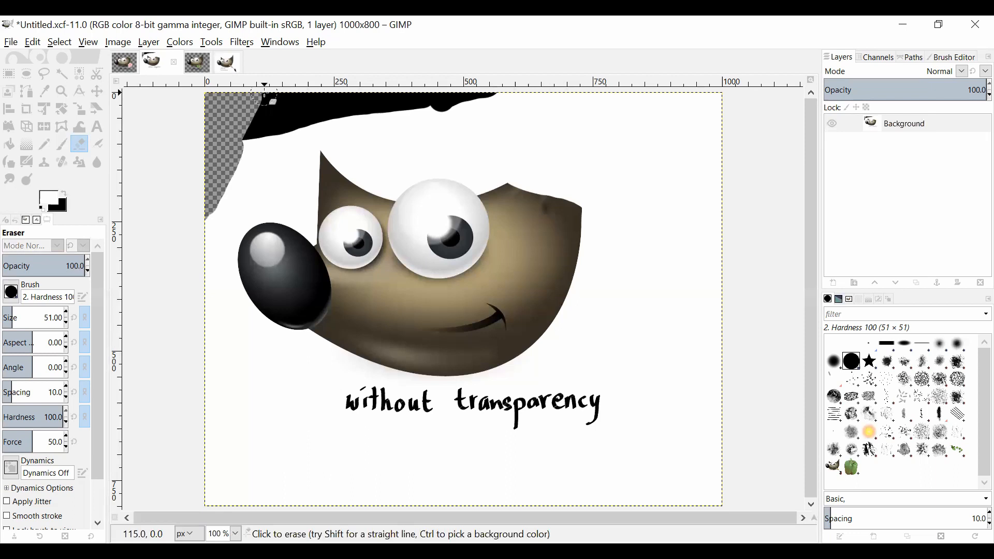
pyautogui.moveTo(264, 96)
pyautogui.mouseDown()
pyautogui.moveTo(271, 101)
pyautogui.moveTo(242, 149)
pyautogui.mouseUp()
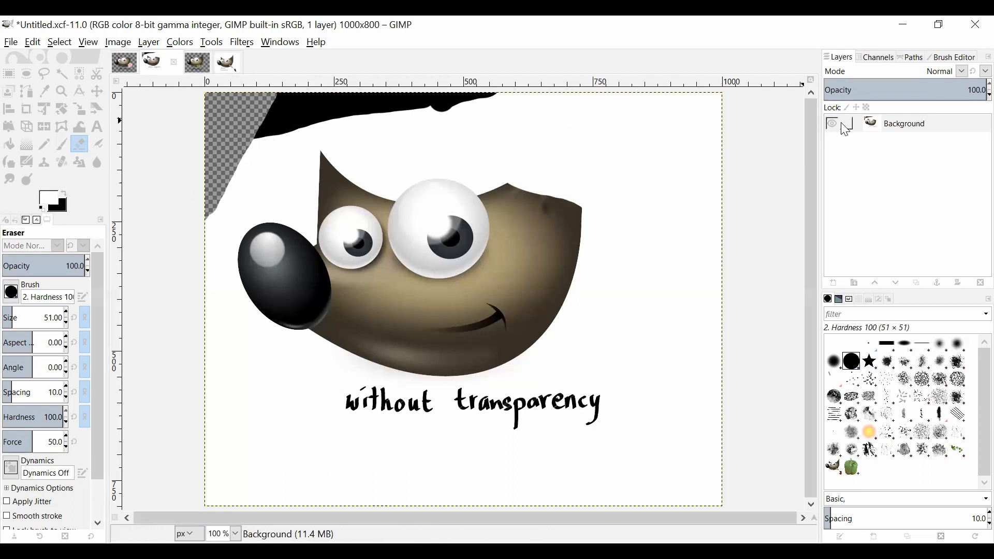
# Remove the alpha channel from the Background layer of the "without transparency" image
pyautogui.rightClick(912, 125)
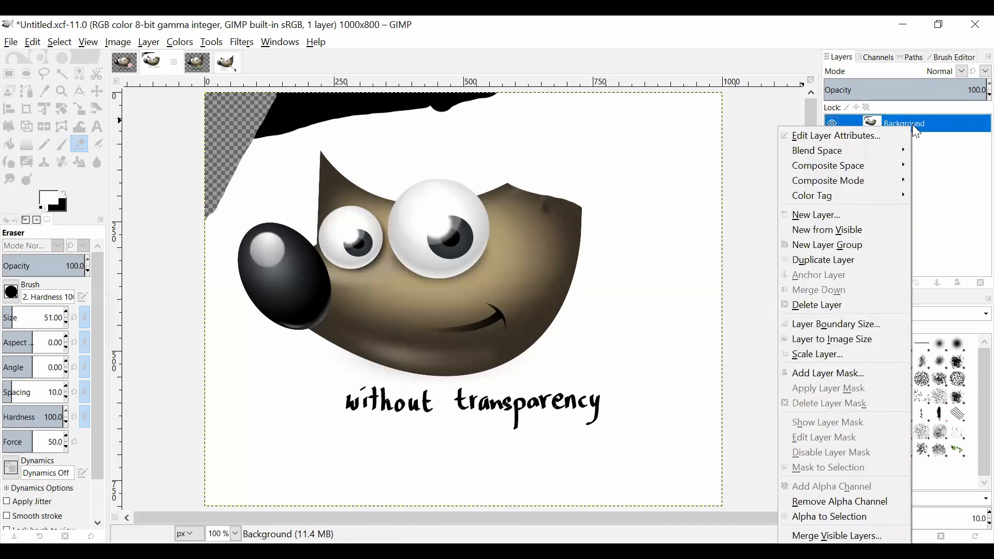
pyautogui.click(887, 502)
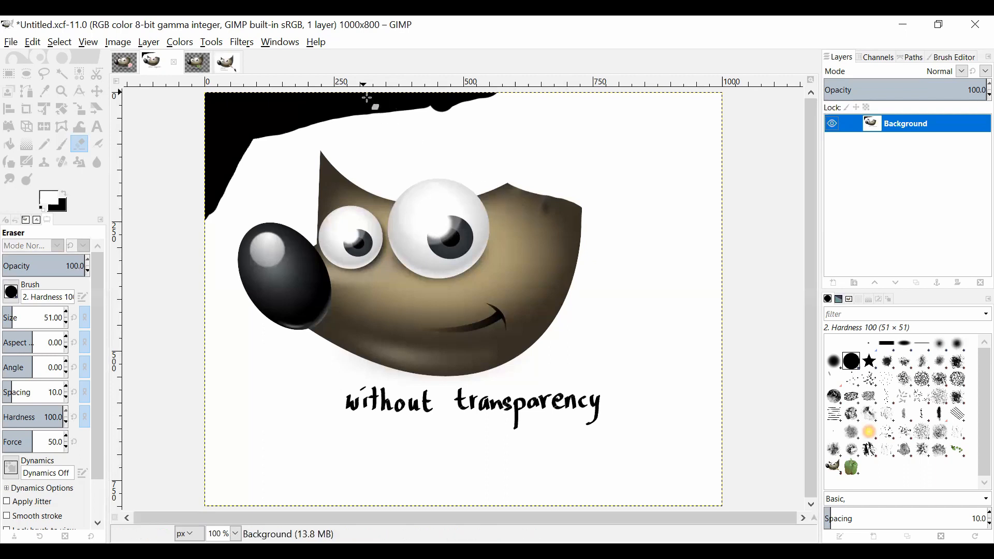
# In the two-layer "without transparency" image, hide and show the Picture and Background layers to compare them, leaving both visible
pyautogui.hotkey('alt', '4')
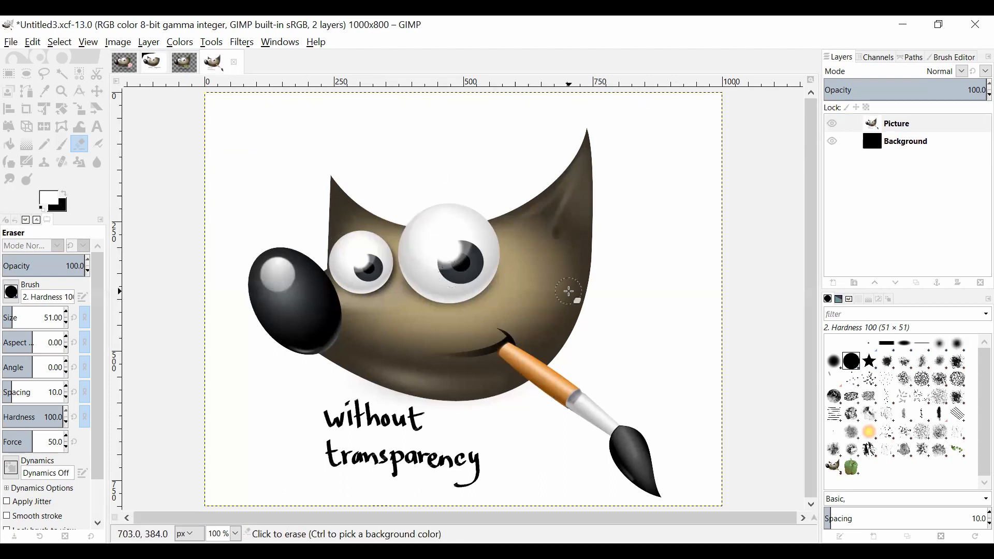
pyautogui.click(832, 138)
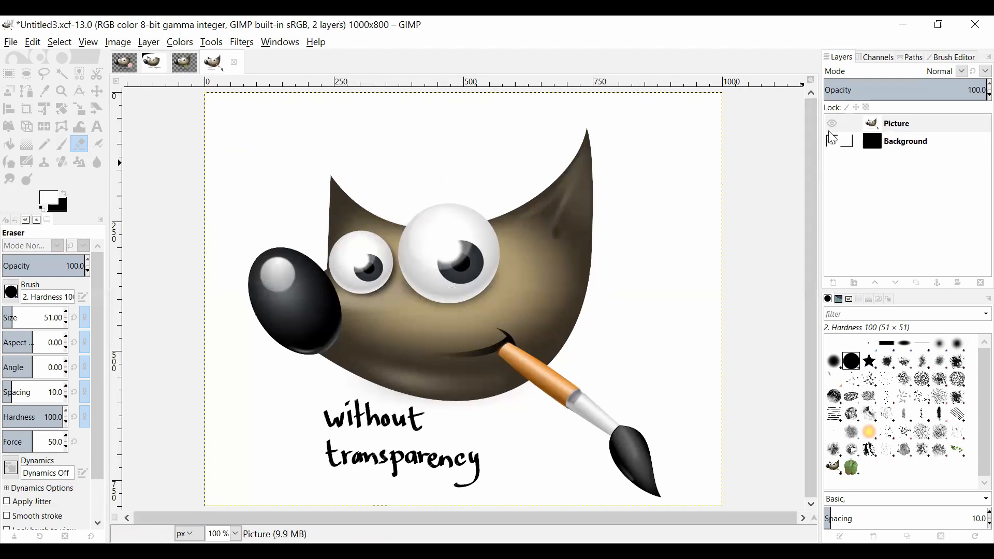
pyautogui.moveTo(832, 139); pyautogui.dragTo(835, 129)
pyautogui.click(835, 126)
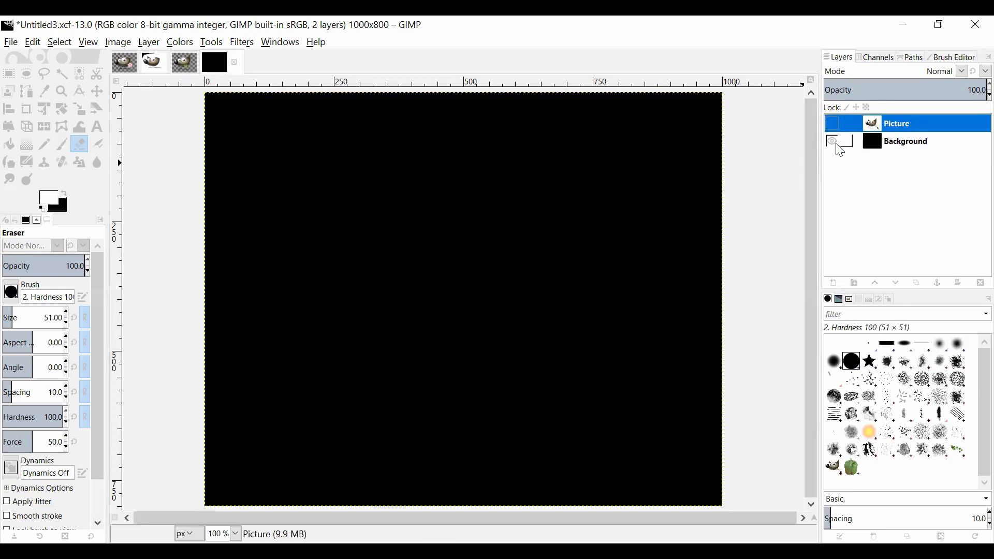
pyautogui.click(833, 142)
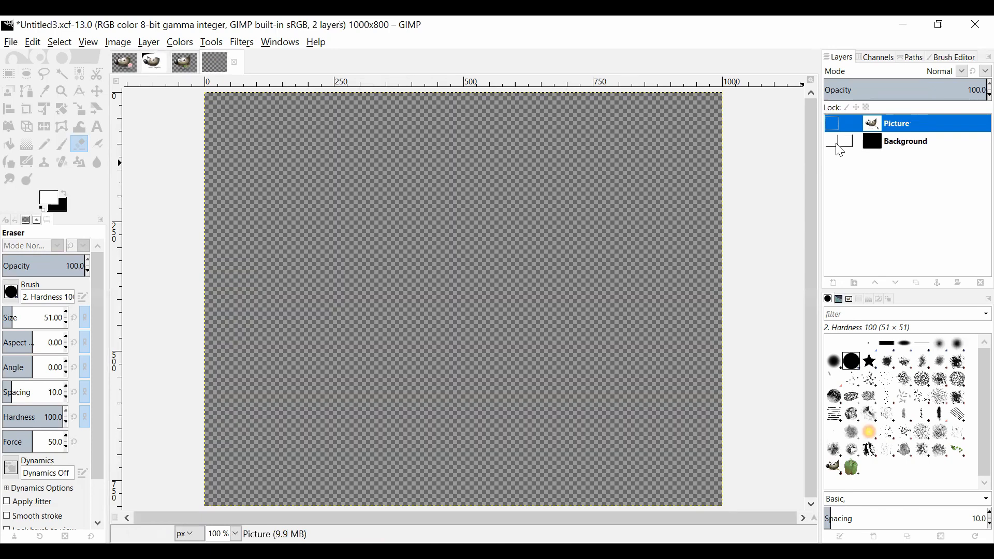
pyautogui.click(832, 124)
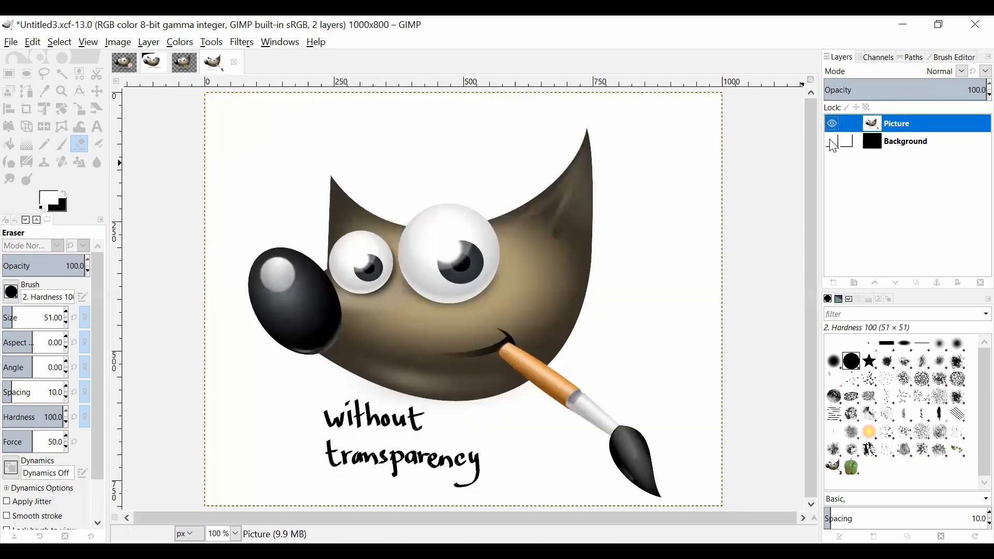
pyautogui.click(832, 143)
# Lower the Picture layer beneath the black Background layer and raise it back above it
pyautogui.click(896, 284)
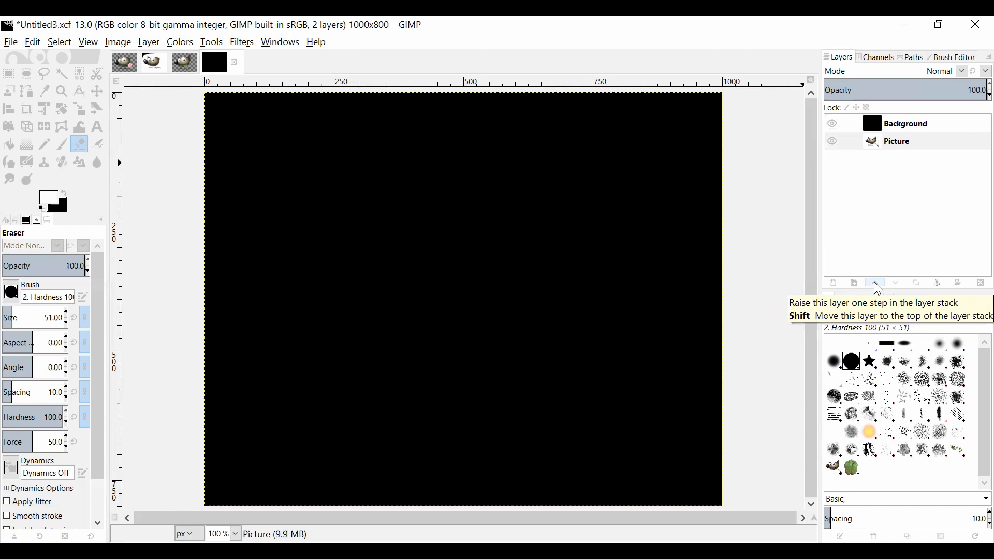
pyautogui.click(875, 284)
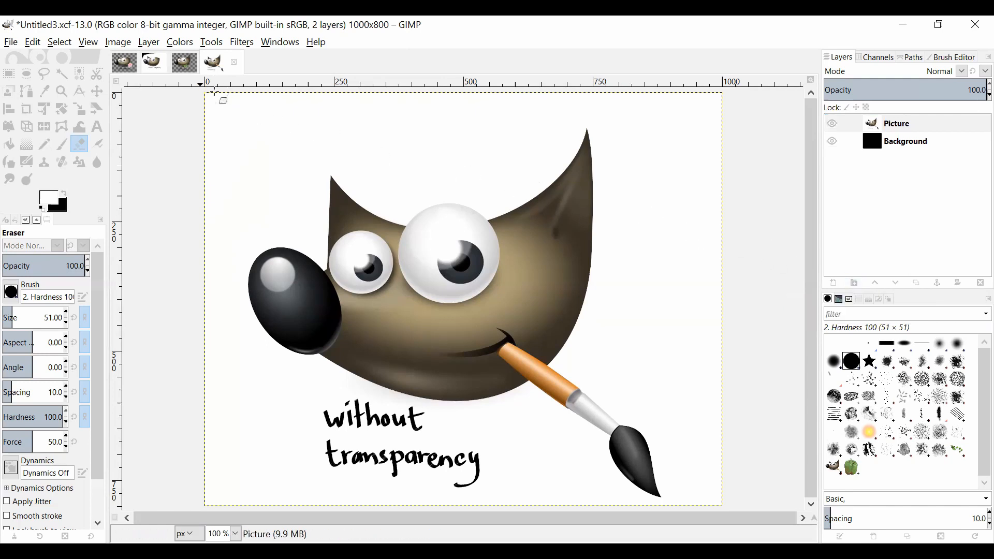
# In the two-layer image with the green pepper, hide and show the white Background layer to examine the pic layer's transparency
pyautogui.hotkey('alt', '3')
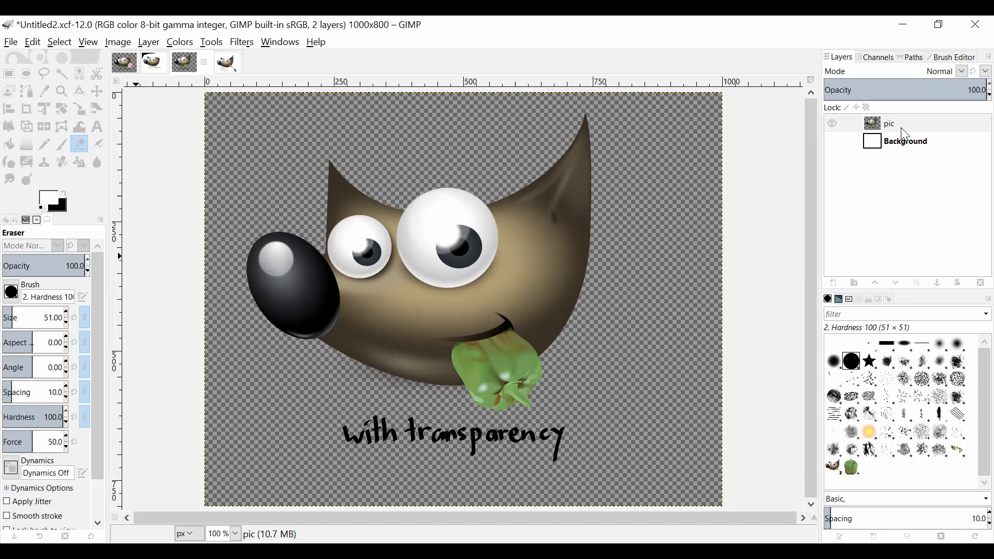
pyautogui.click(833, 144)
pyautogui.click(834, 147)
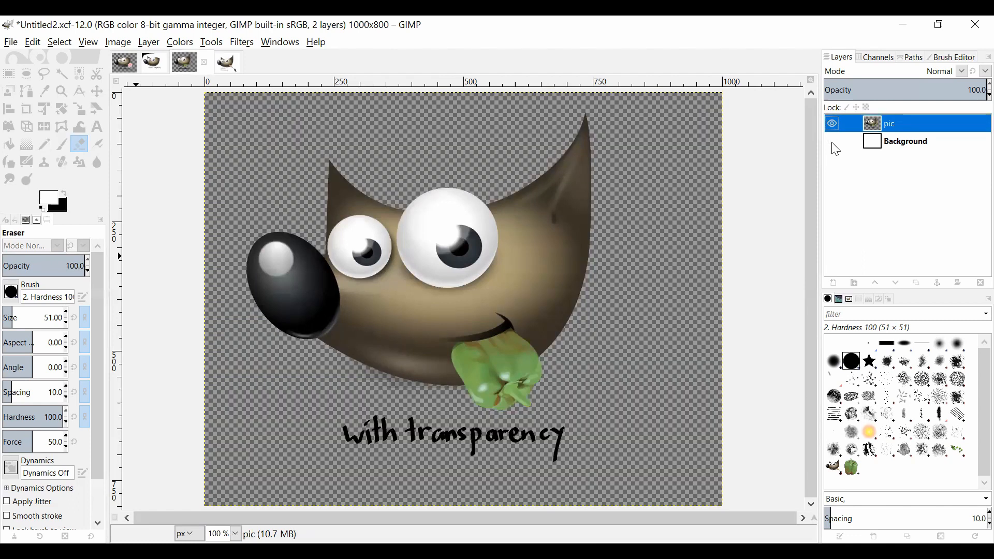
pyautogui.click(833, 143)
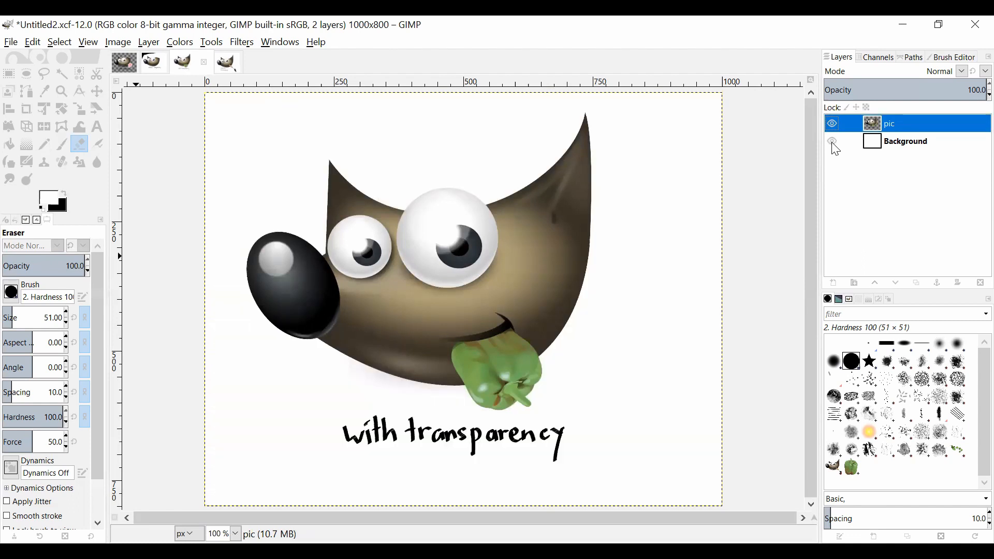
pyautogui.click(834, 145)
pyautogui.click(834, 145)
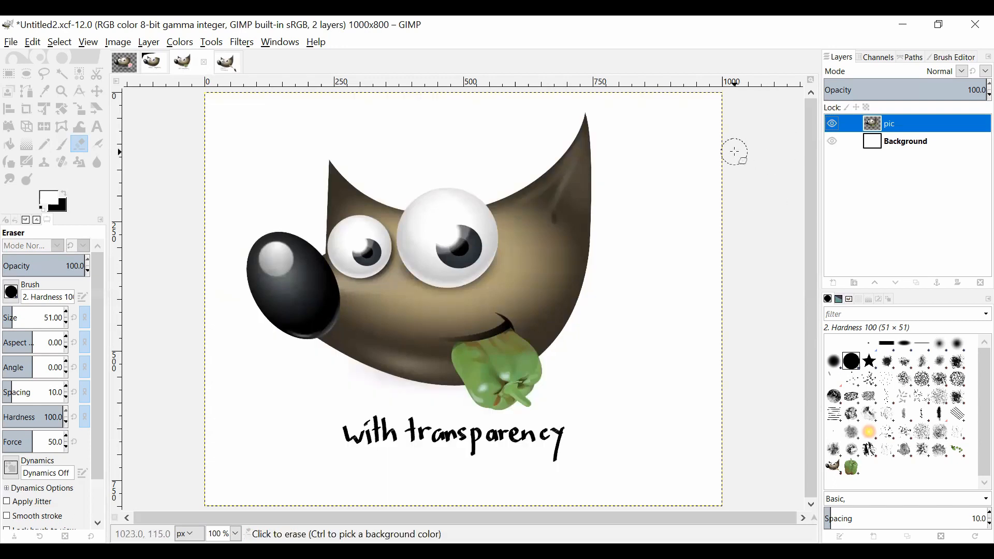
pyautogui.click(829, 145)
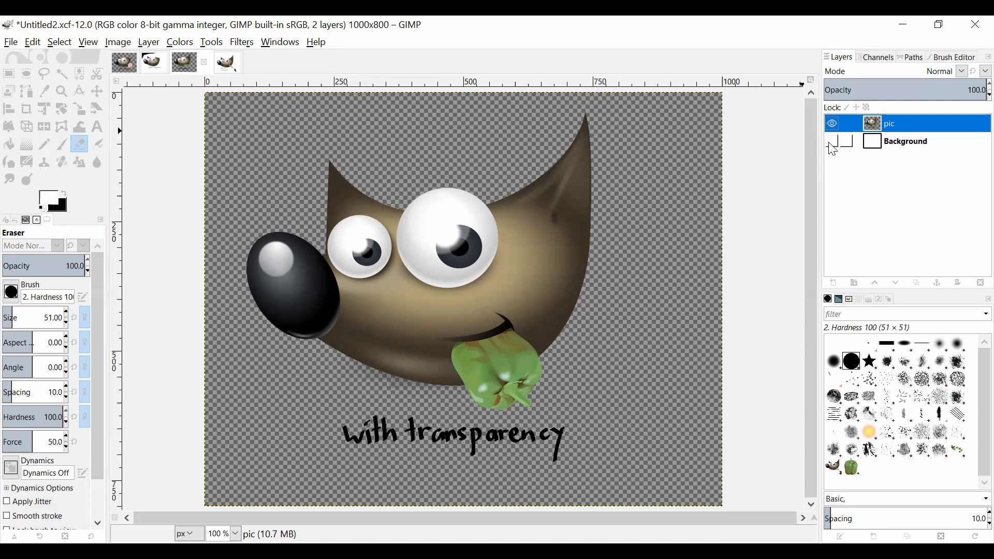
pyautogui.click(833, 142)
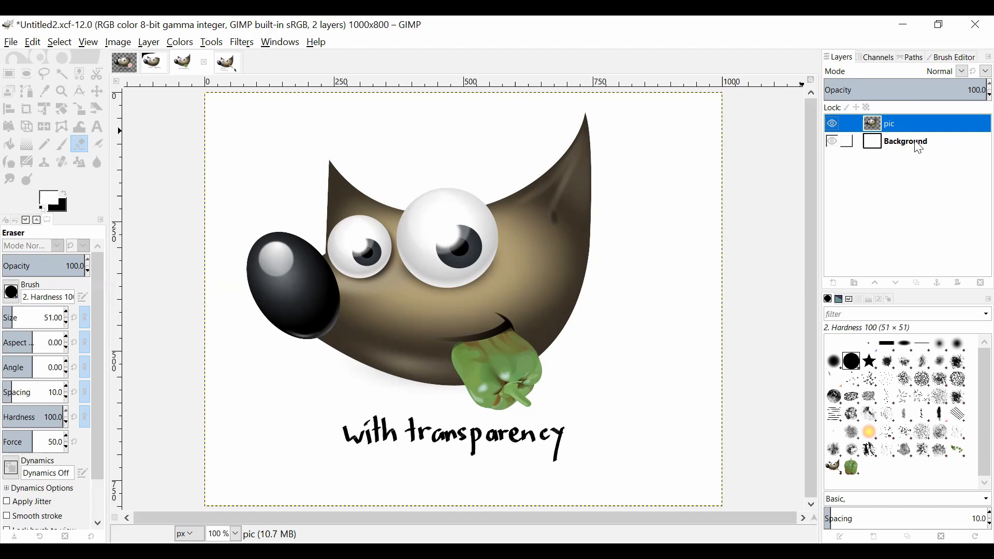
# Add a White (full opacity) layer mask to the pic layer and show the mask on the canvas
pyautogui.rightClick(906, 126)
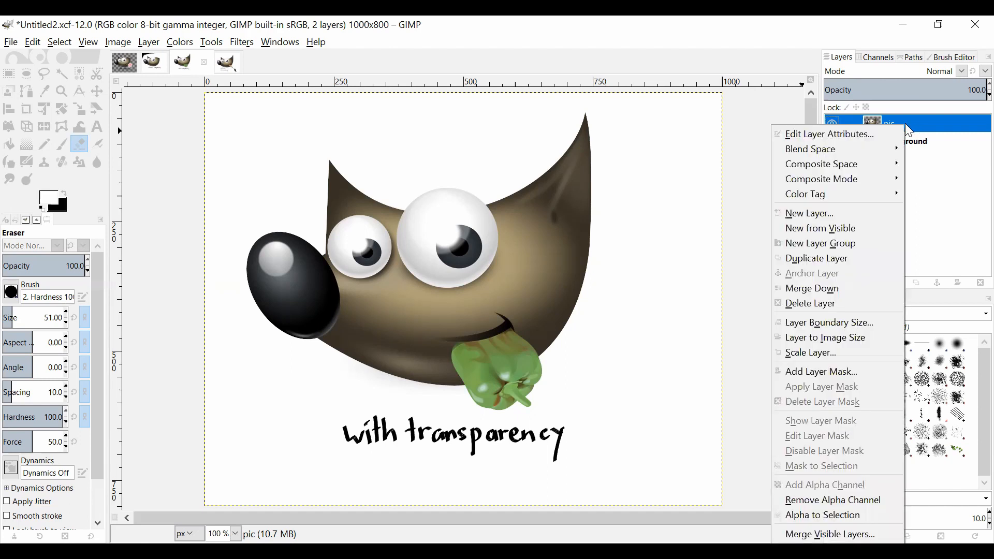
pyautogui.click(857, 378)
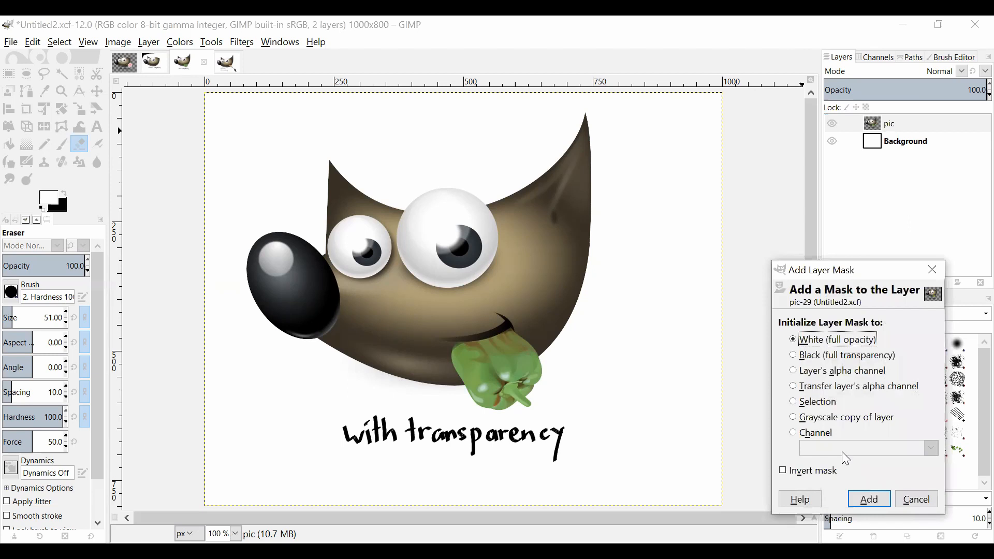
pyautogui.click(859, 502)
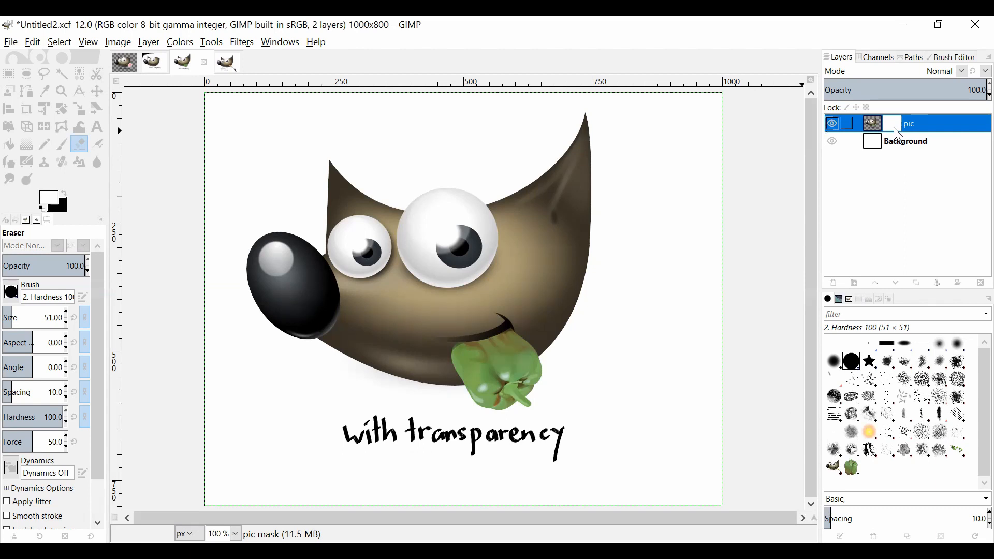
pyautogui.rightClick(899, 135)
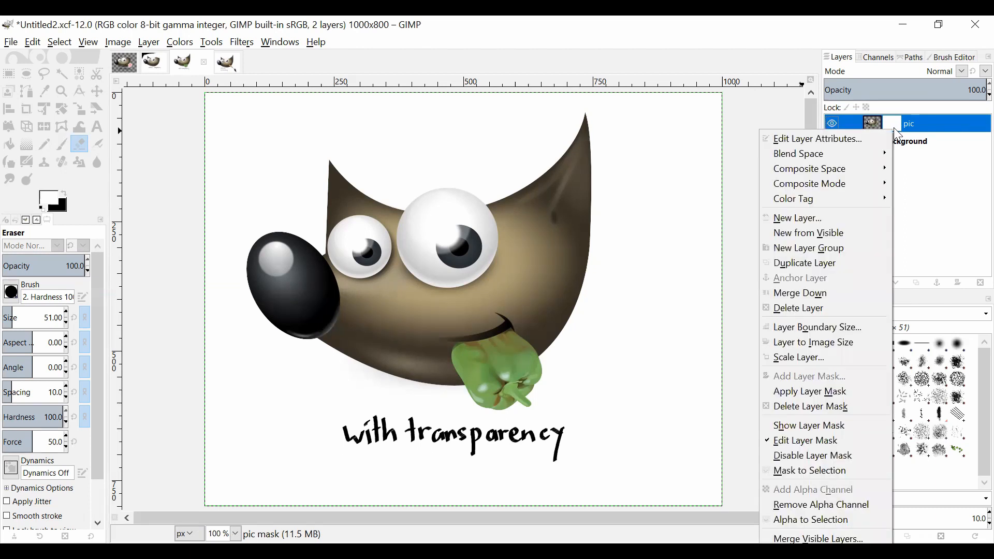
pyautogui.click(832, 427)
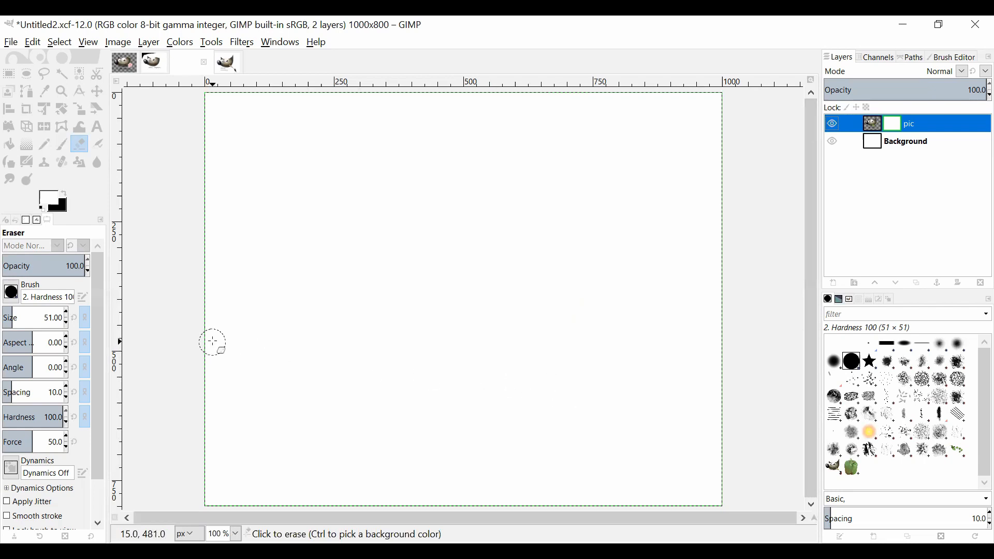
# Swap the colors so black is the foreground and paint a broad black band across the upper edge of pic's mask with the Paintbrush
pyautogui.click(64, 195)
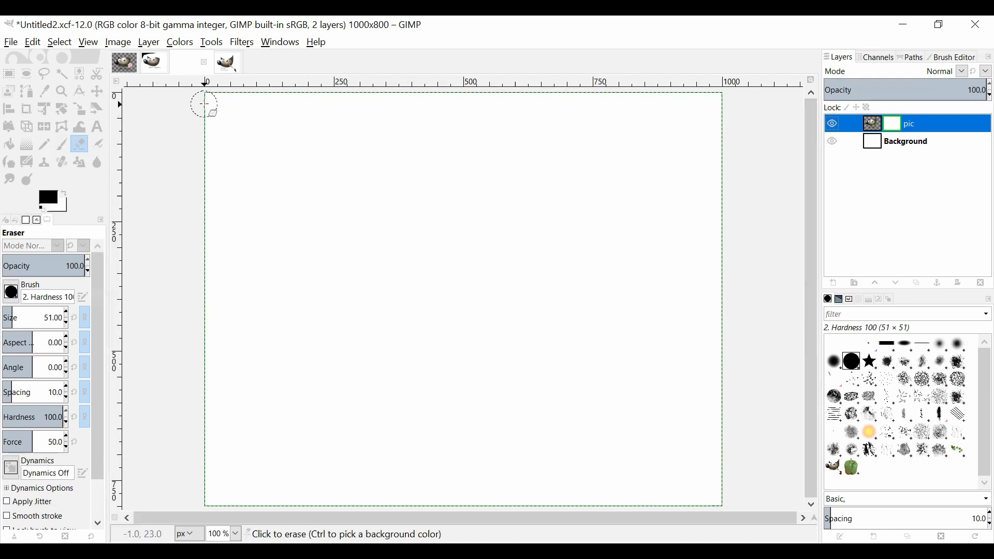
pyautogui.click(203, 102)
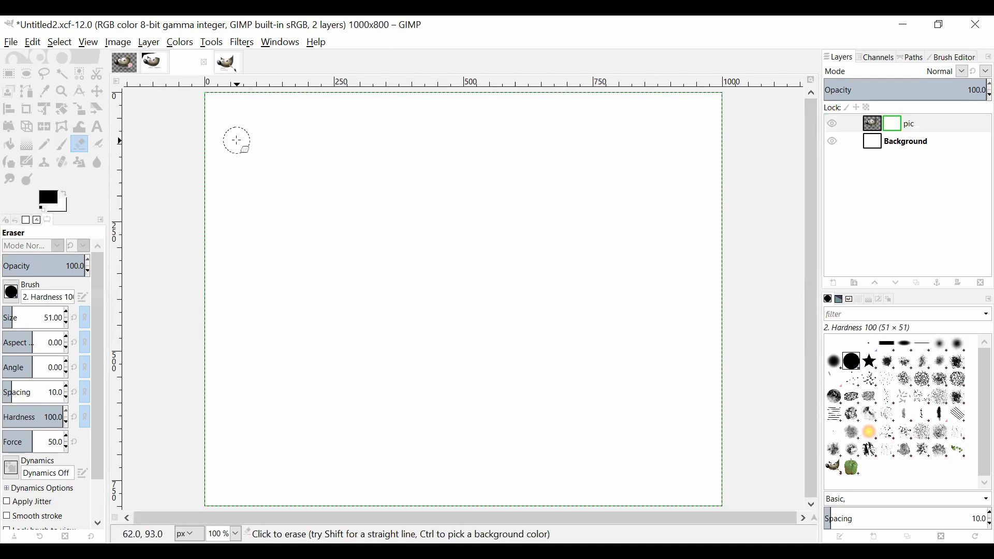
pyautogui.click(61, 144)
pyautogui.moveTo(258, 116)
pyautogui.mouseDown()
pyautogui.moveTo(242, 95)
pyautogui.moveTo(194, 107)
pyautogui.moveTo(202, 123)
pyautogui.moveTo(168, 181)
pyautogui.moveTo(134, 191)
pyautogui.moveTo(274, 119)
pyautogui.moveTo(213, 152)
pyautogui.moveTo(435, 99)
pyautogui.moveTo(717, 106)
pyautogui.mouseUp()
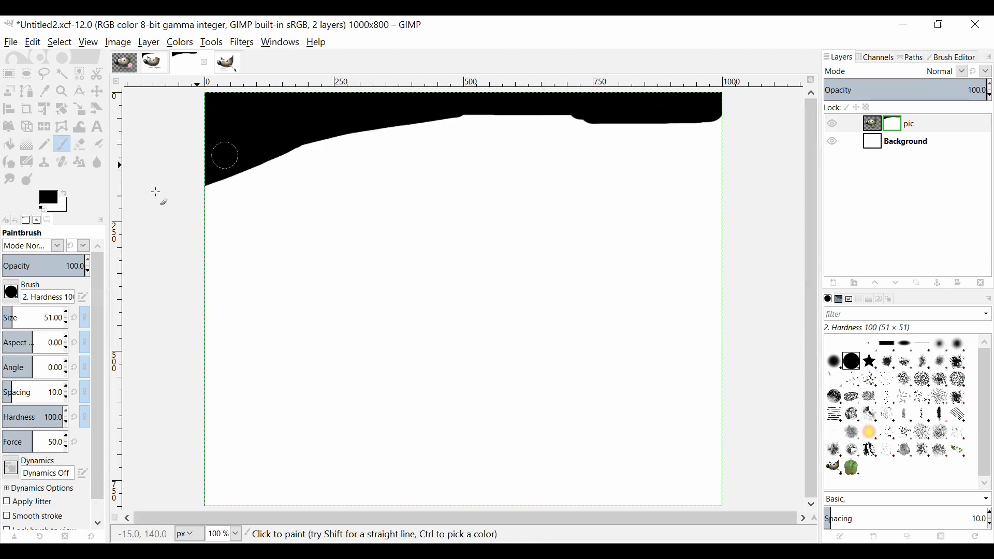
# Select a rounded rectangle of about 730 × 382 px across the middle of pic's layer mask
pyautogui.click(22, 147)
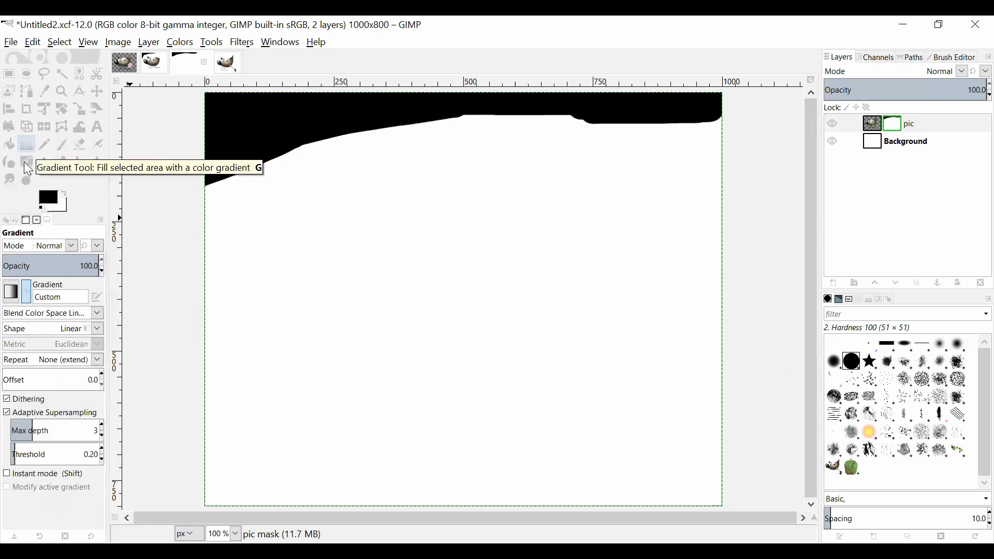
pyautogui.click(9, 74)
pyautogui.moveTo(293, 210); pyautogui.dragTo(671, 408)
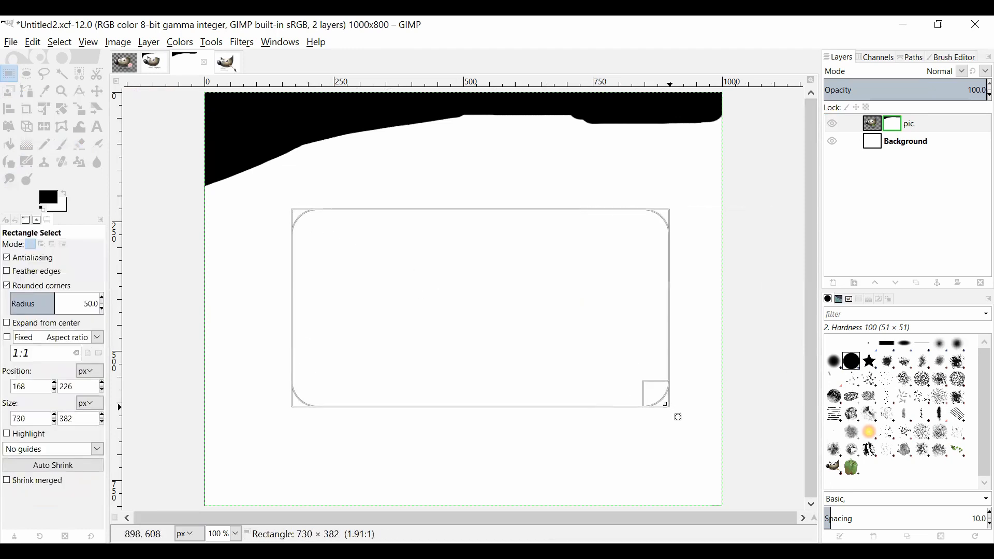
# Fill the rounded selection on the mask with a linear gradient running diagonally from white at the upper left to black at the lower right
pyautogui.click(8, 148)
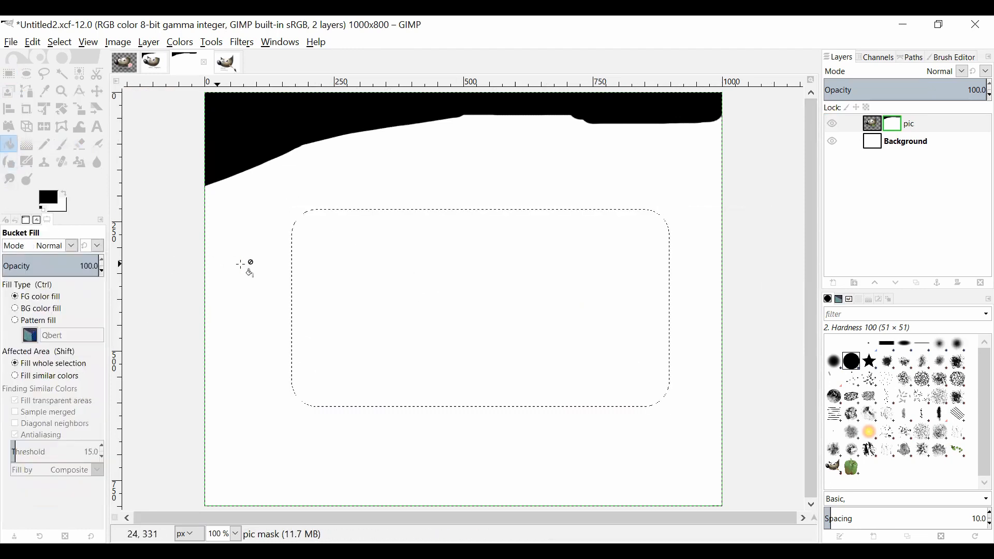
pyautogui.click(30, 147)
pyautogui.moveTo(330, 232); pyautogui.dragTo(584, 387)
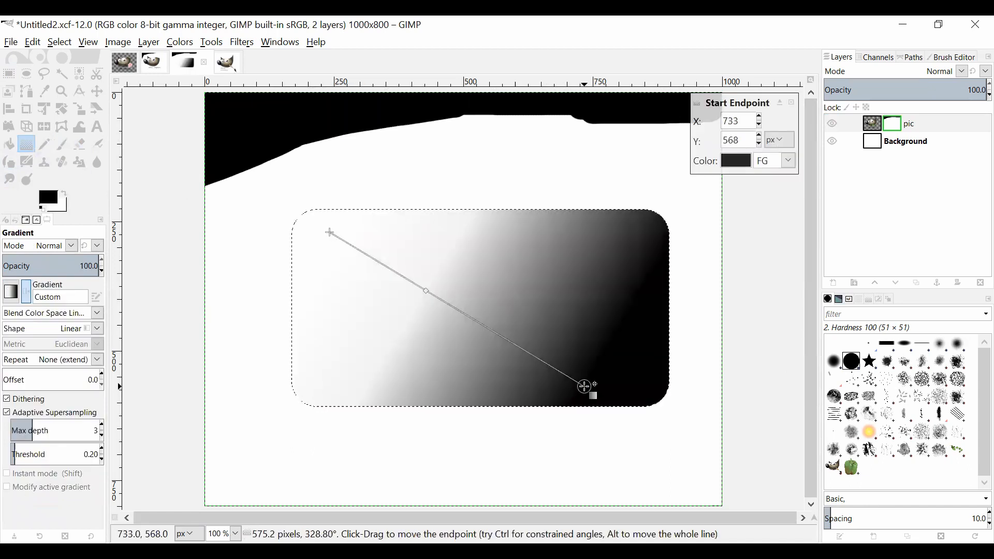
pyautogui.press('Return')
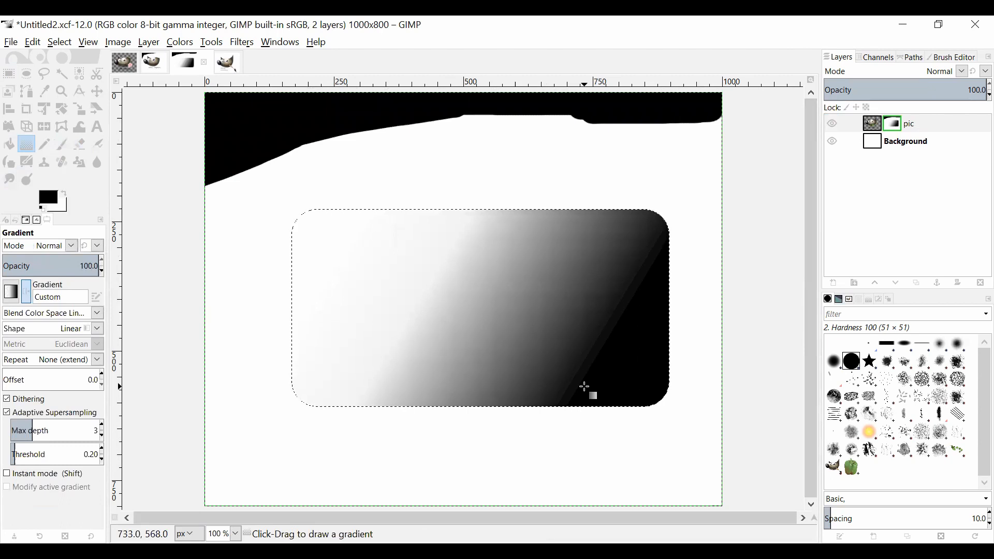
# Turn off the mask display for the pic layer and clear the selection
pyautogui.rightClick(915, 129)
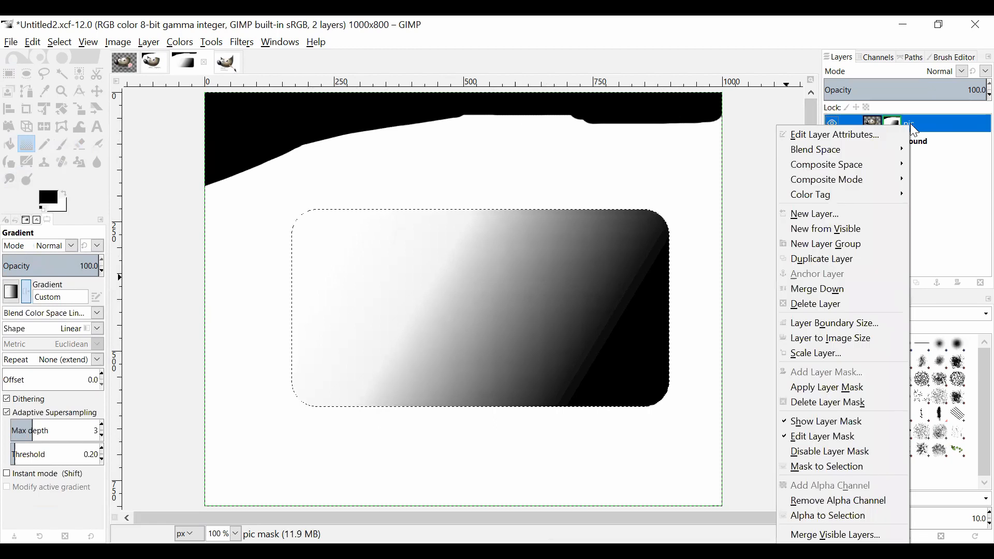
pyautogui.click(854, 424)
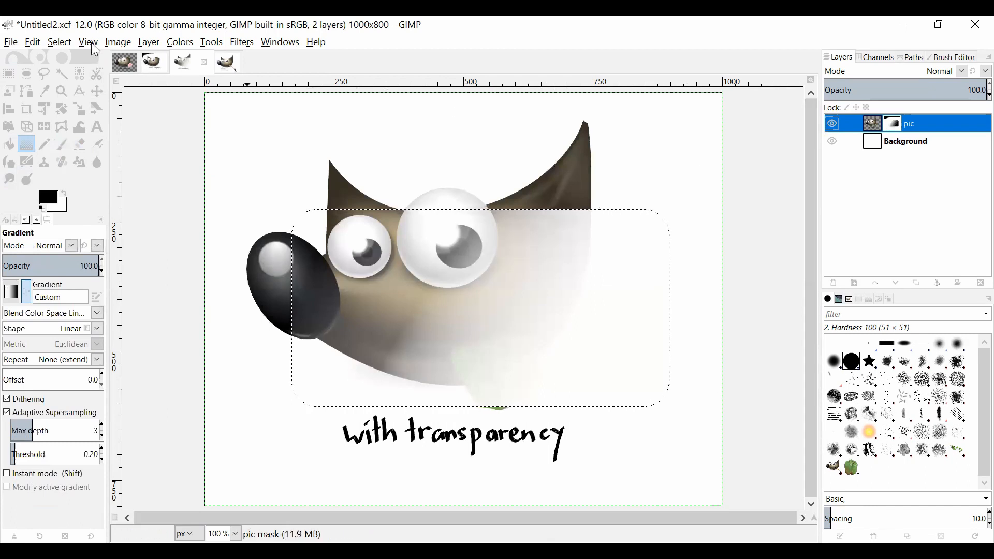
pyautogui.click(59, 42)
pyautogui.click(75, 71)
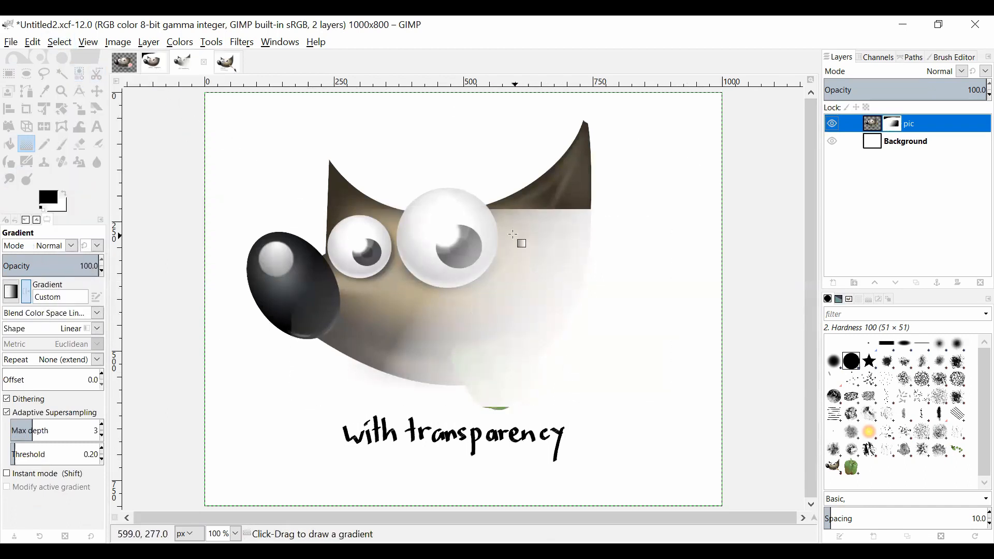
# Hide the Background layer and paint black with the size 51 Paintbrush on pic's mask over the character's right ear
pyautogui.click(833, 142)
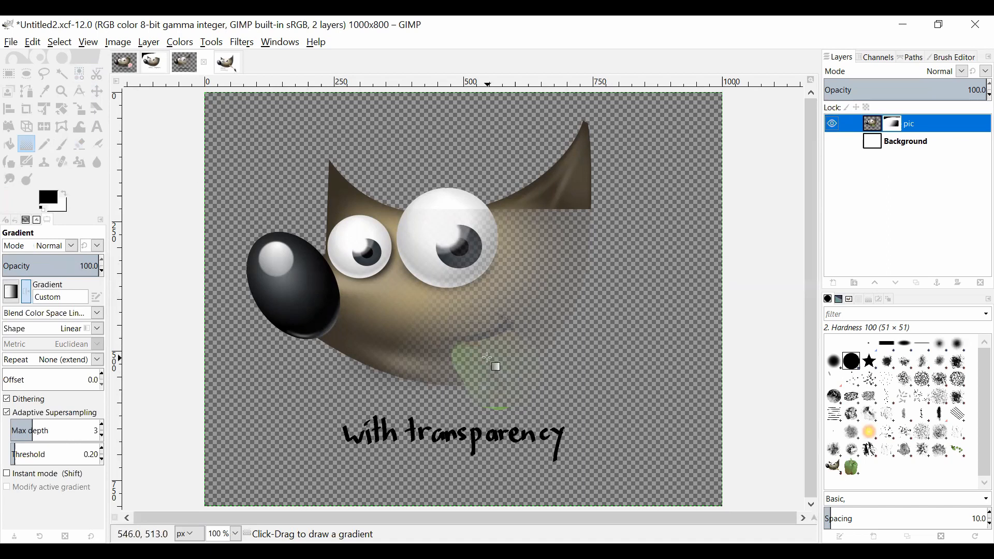
pyautogui.rightClick(910, 125)
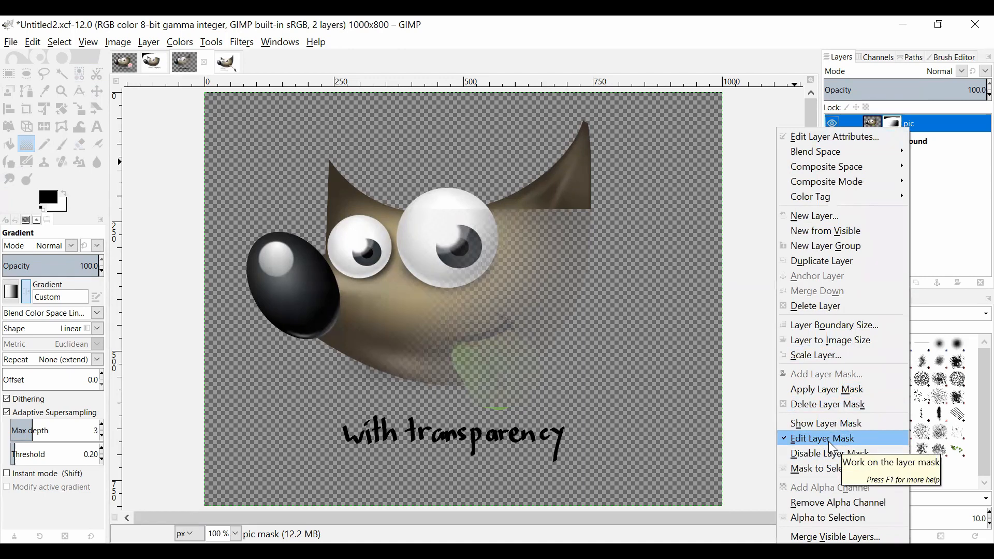
pyautogui.click(60, 145)
pyautogui.click(61, 146)
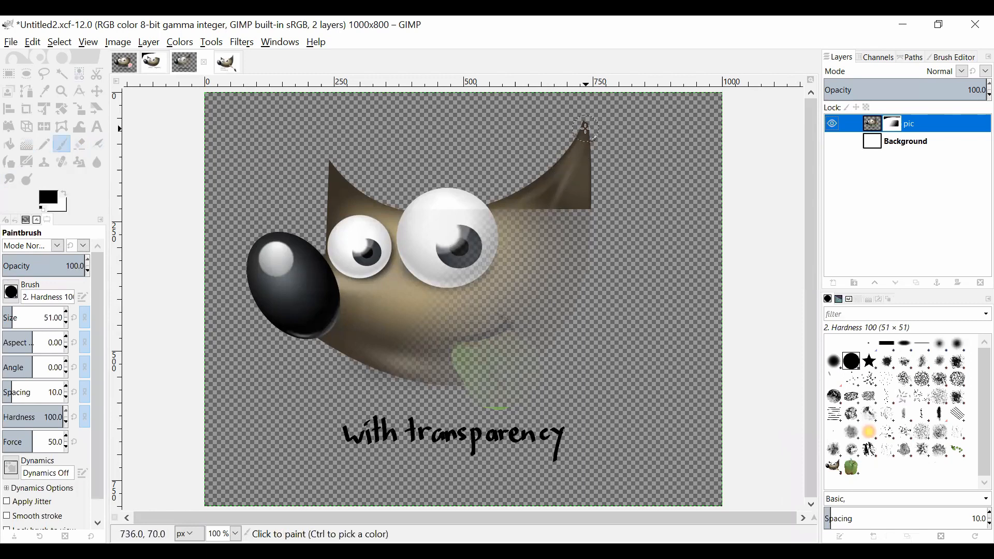
pyautogui.moveTo(585, 128)
pyautogui.mouseDown()
pyautogui.moveTo(560, 171)
pyautogui.moveTo(576, 173)
pyautogui.moveTo(535, 195)
pyautogui.moveTo(554, 205)
pyautogui.moveTo(507, 234)
pyautogui.moveTo(535, 234)
pyautogui.moveTo(536, 267)
pyautogui.moveTo(560, 226)
pyautogui.mouseUp()
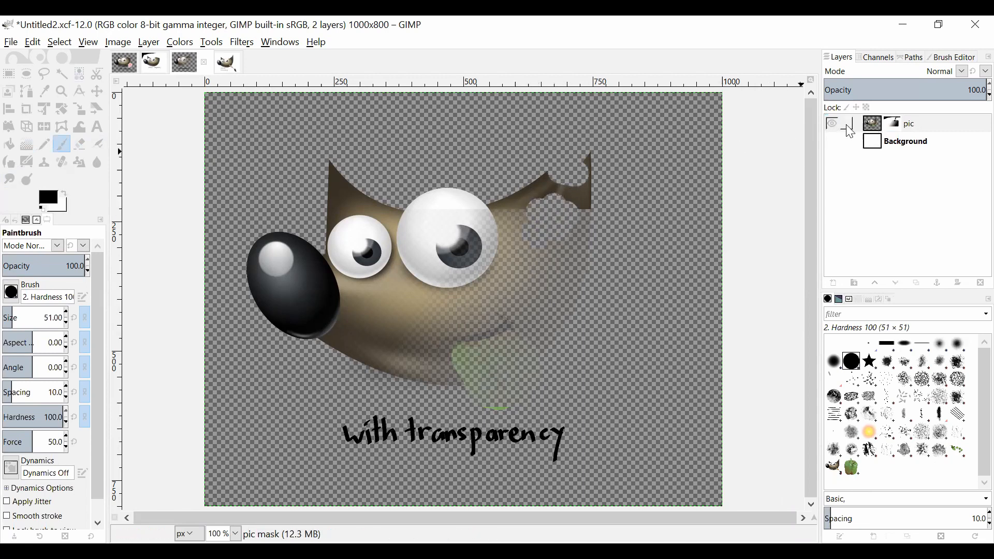
# Show pic's layer mask on the canvas to examine the new strokes, and return to the normal image view
pyautogui.rightClick(901, 124)
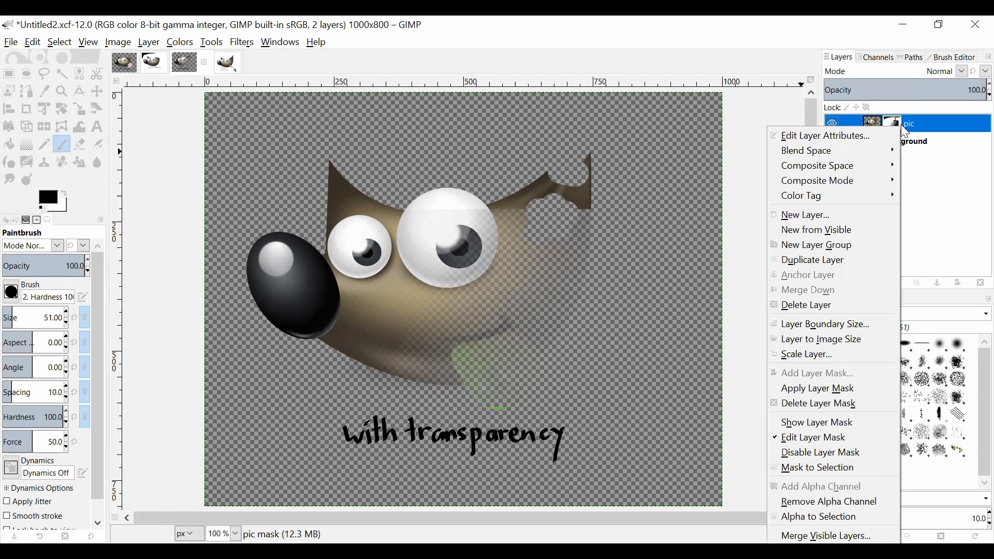
pyautogui.click(846, 422)
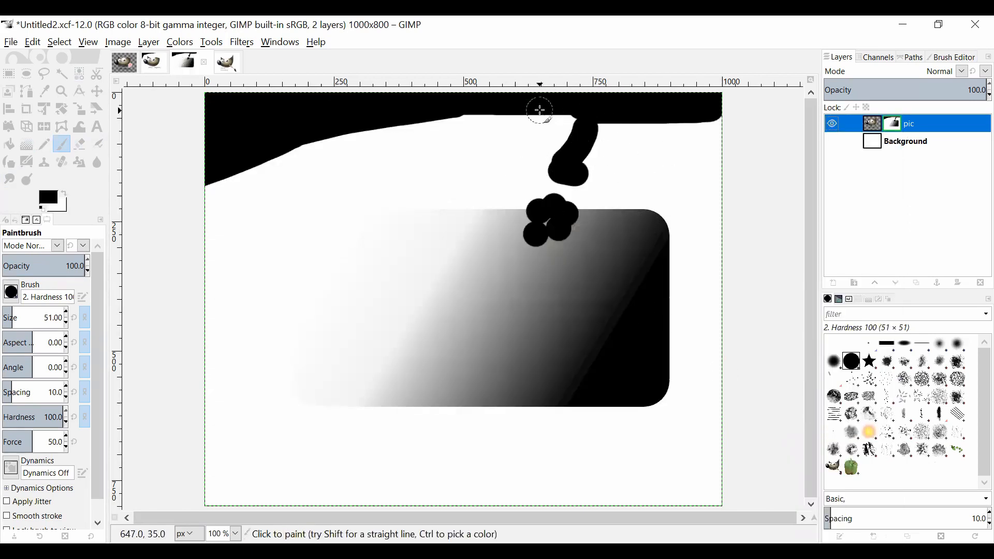
pyautogui.rightClick(920, 125)
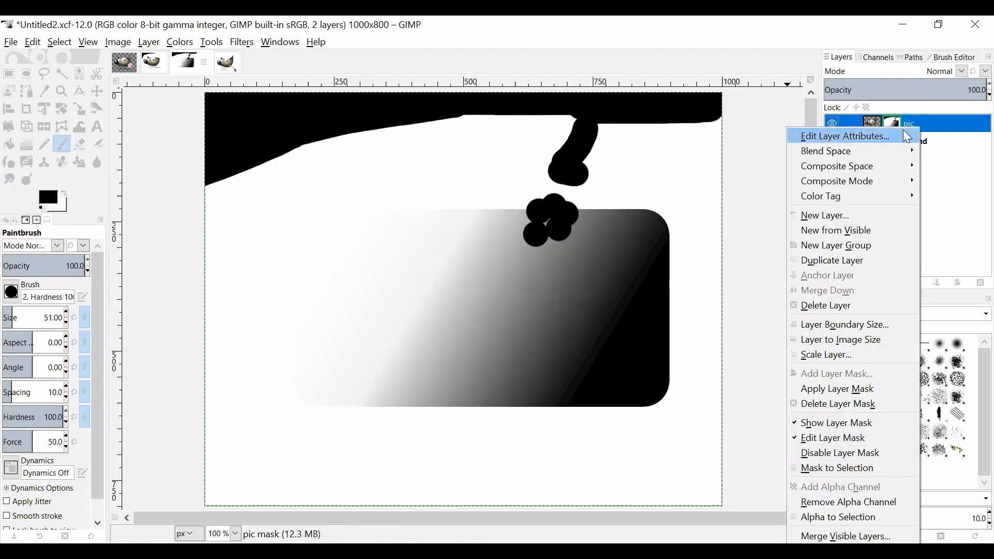
pyautogui.click(875, 424)
# Disable pic's layer mask to view the unmasked picture, and apply the mask permanently to the layer
pyautogui.rightClick(914, 124)
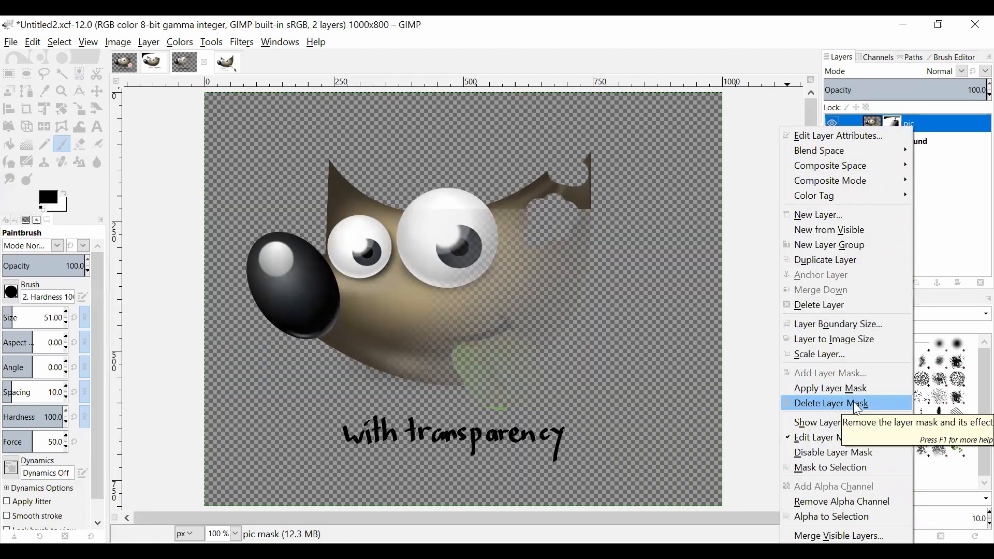
pyautogui.click(854, 454)
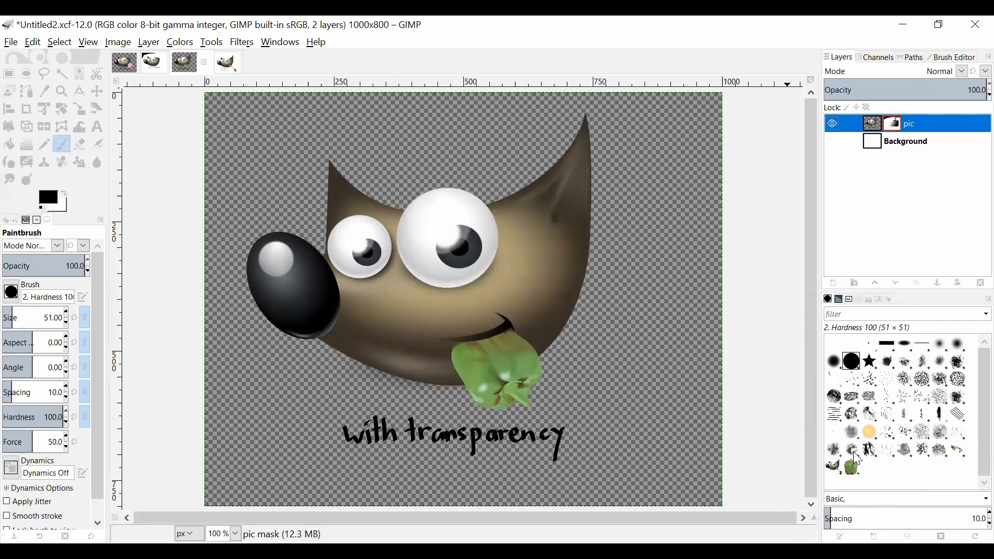
pyautogui.rightClick(897, 125)
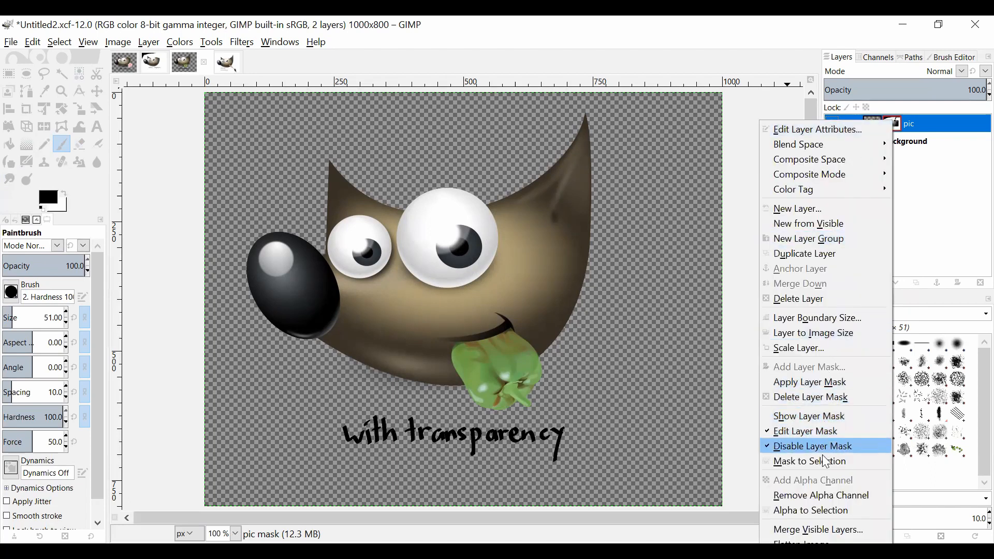
pyautogui.click(853, 383)
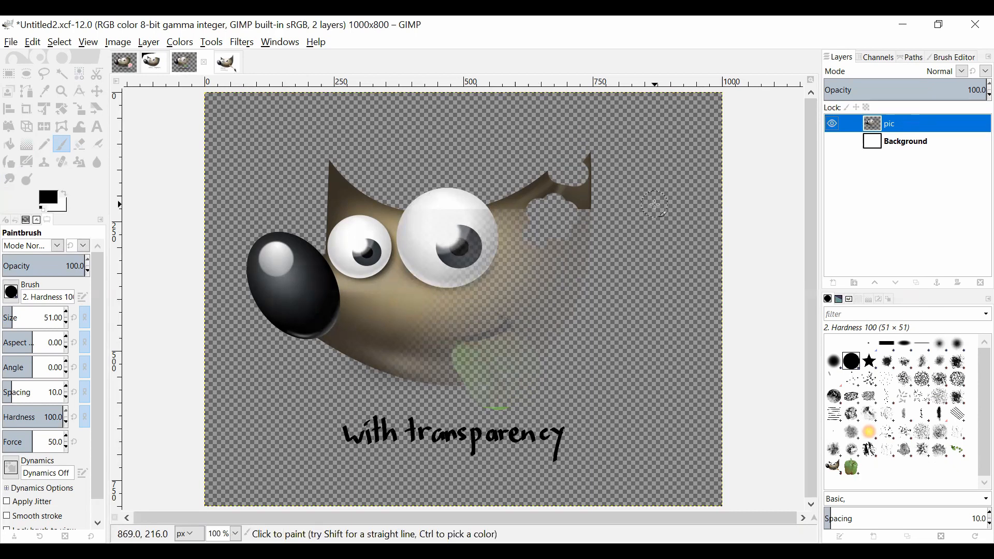
# Begin exporting the masked image to another file format
pyautogui.click(12, 44)
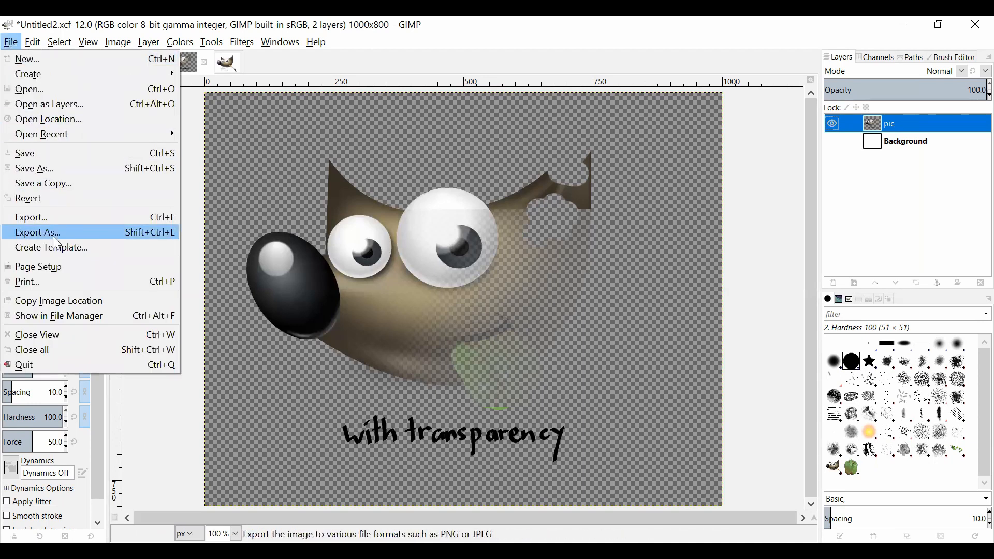